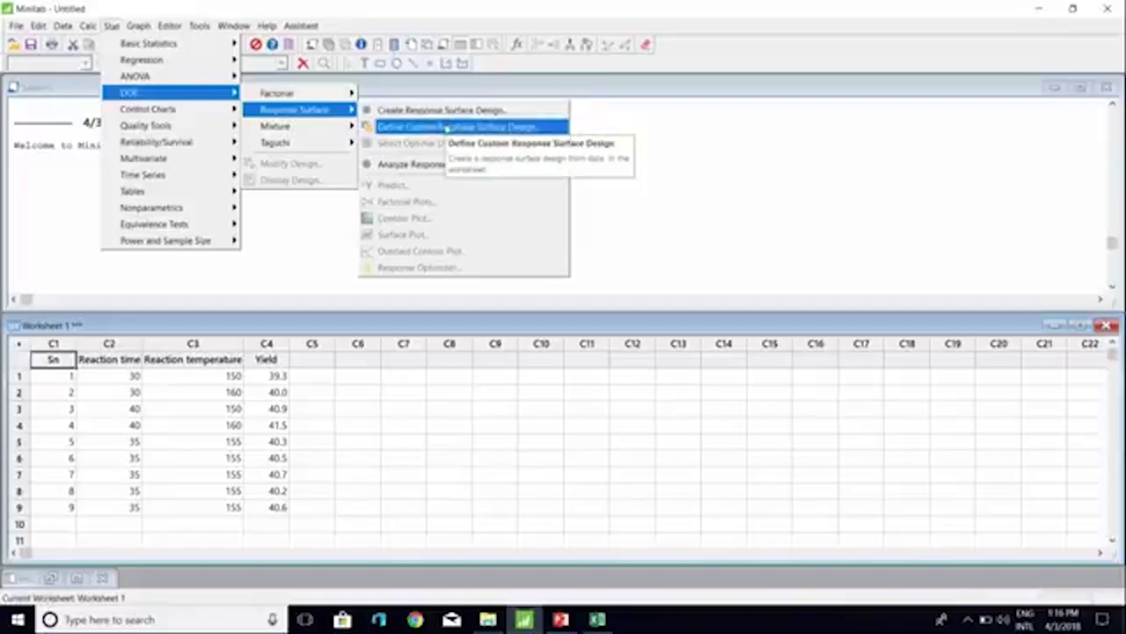
Start defining a custom response surface design with Reaction time and Reaction temperature as continuous factors
click(447, 129)
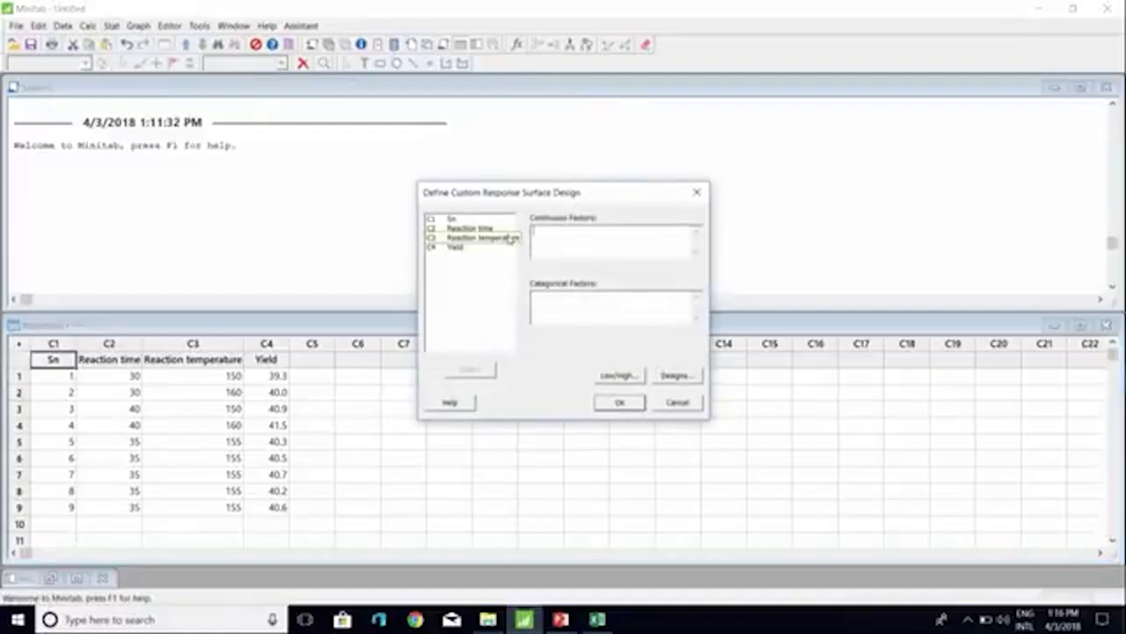
click(473, 229)
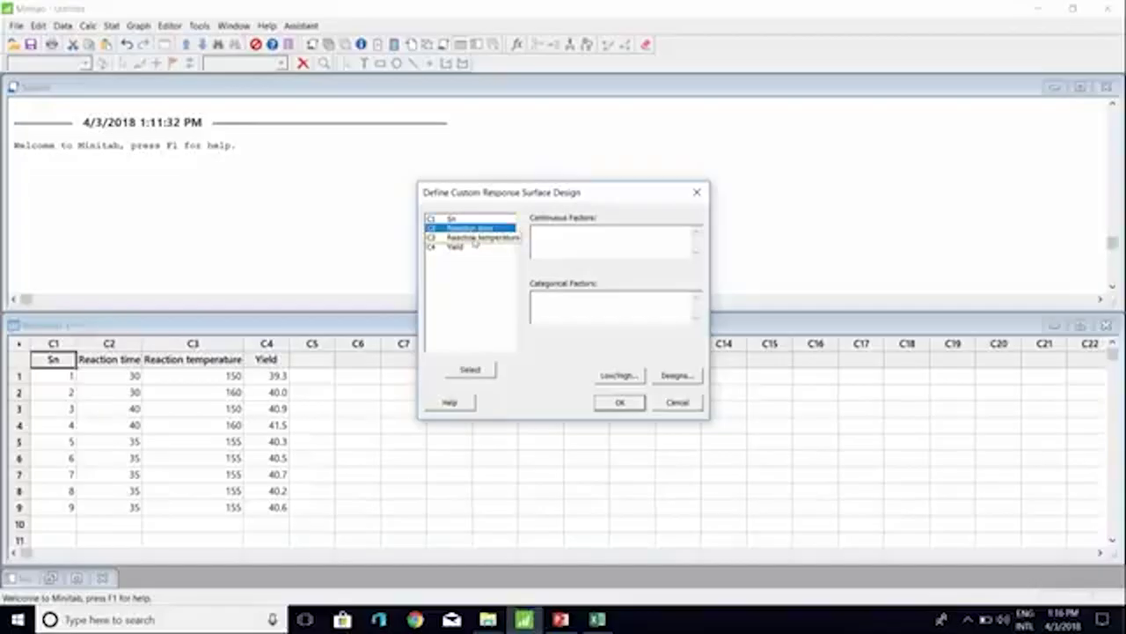
shift+click(476, 238)
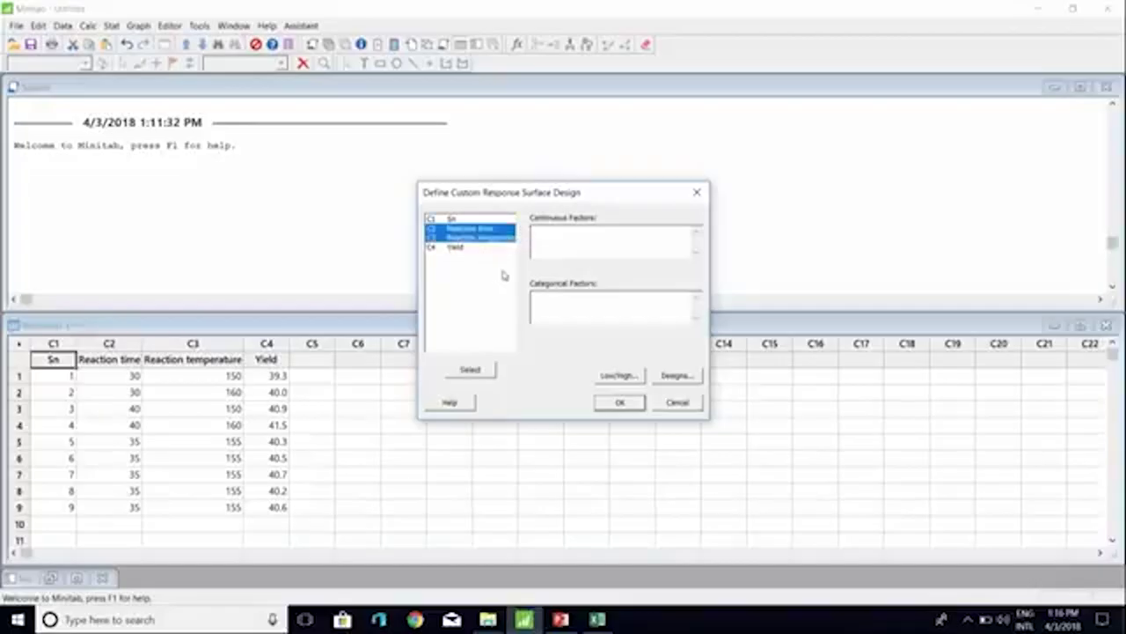
click(469, 371)
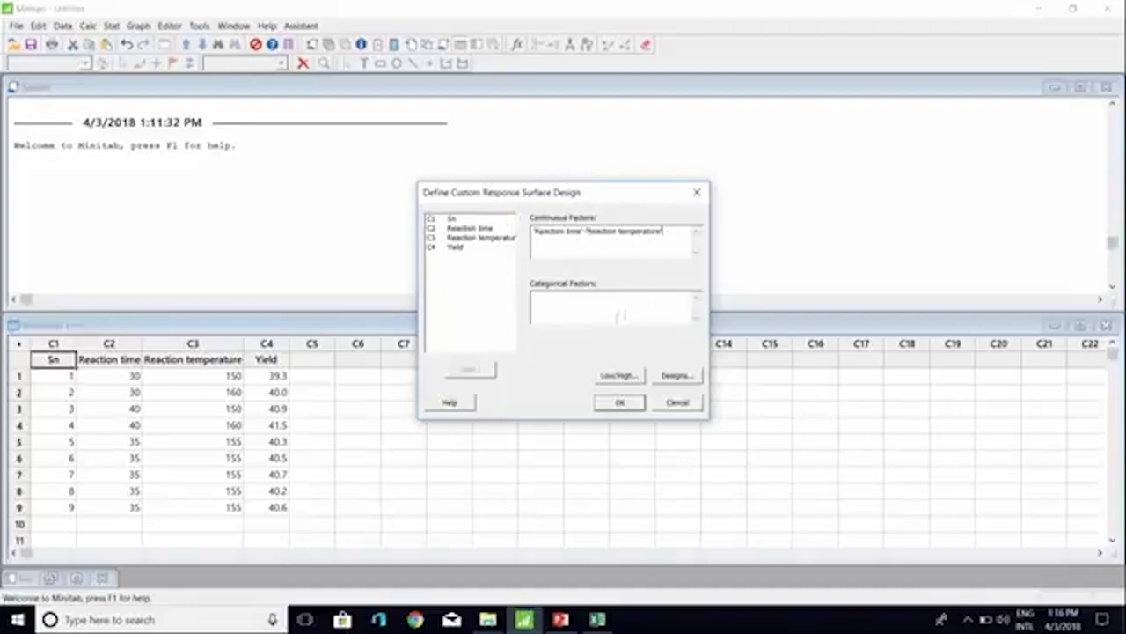
Accept uncoded worksheet data with low/high levels of 30 and 40 for reaction time, 150 and 160 for reaction temperature
click(622, 376)
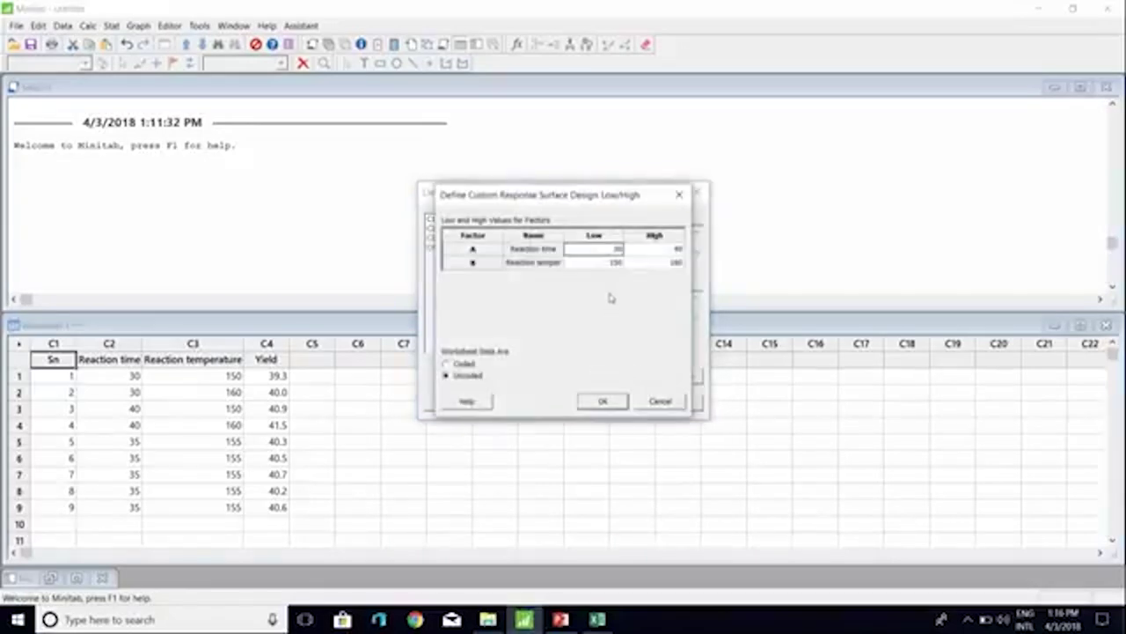
drag(581, 195, 898, 120)
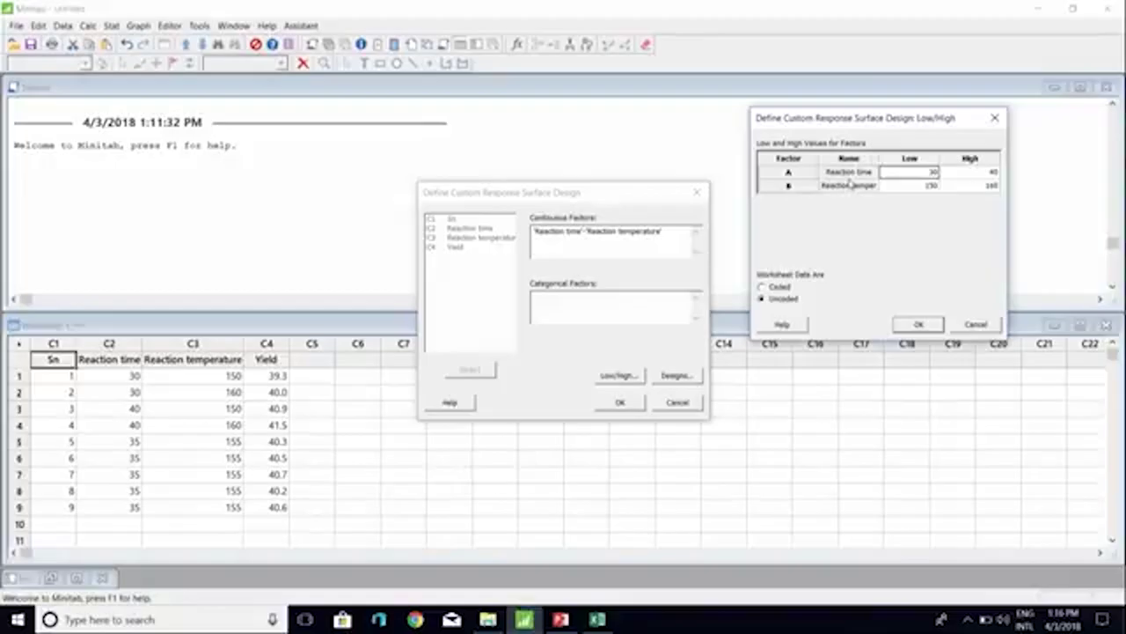
drag(912, 176, 934, 175)
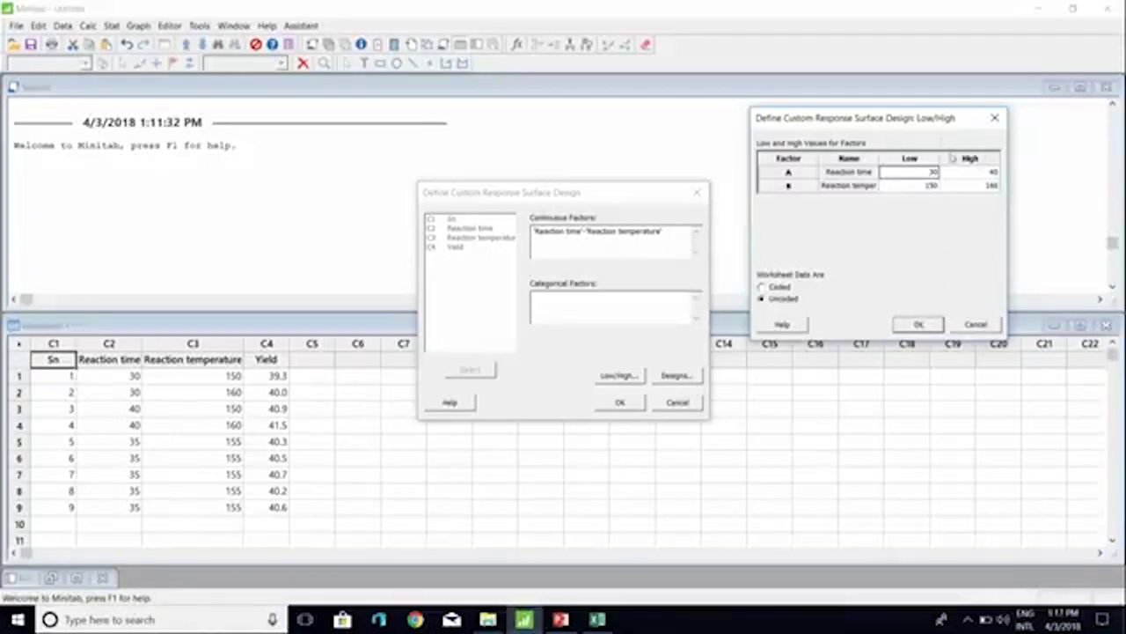
click(918, 324)
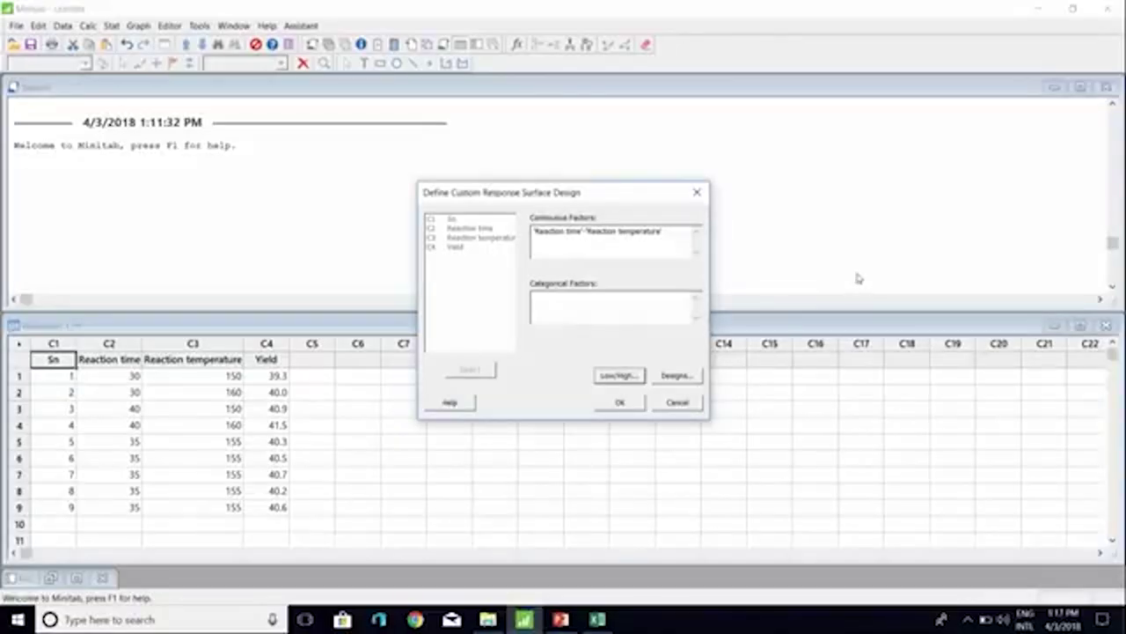
Create the custom design keeping standard and run order as the order of the data, unknown point type and no blocks
click(674, 376)
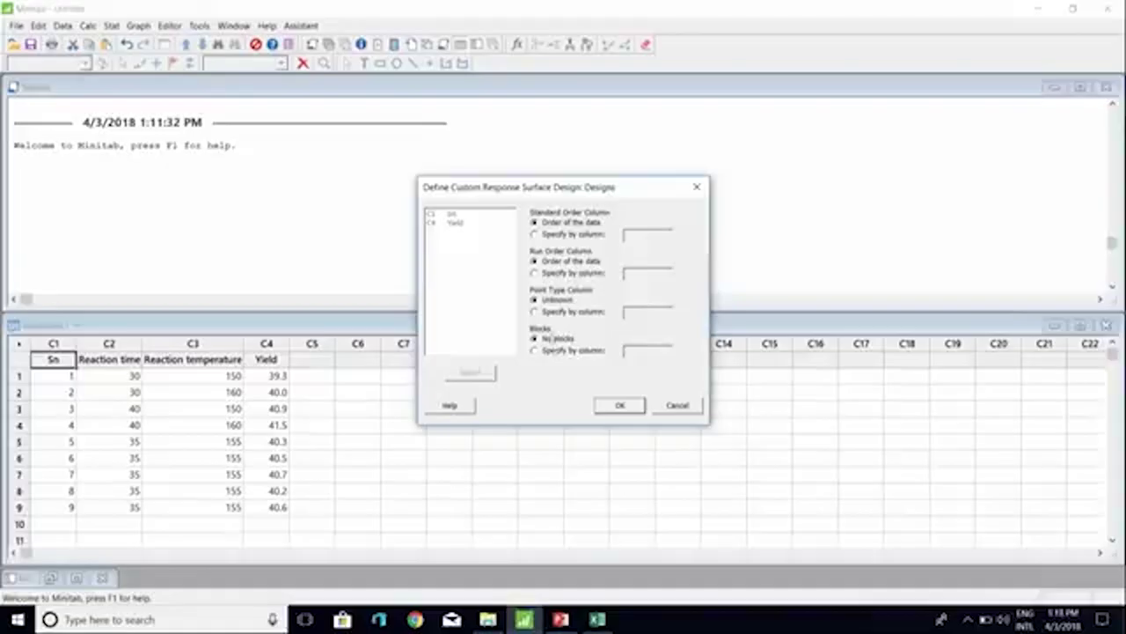
click(619, 405)
click(620, 403)
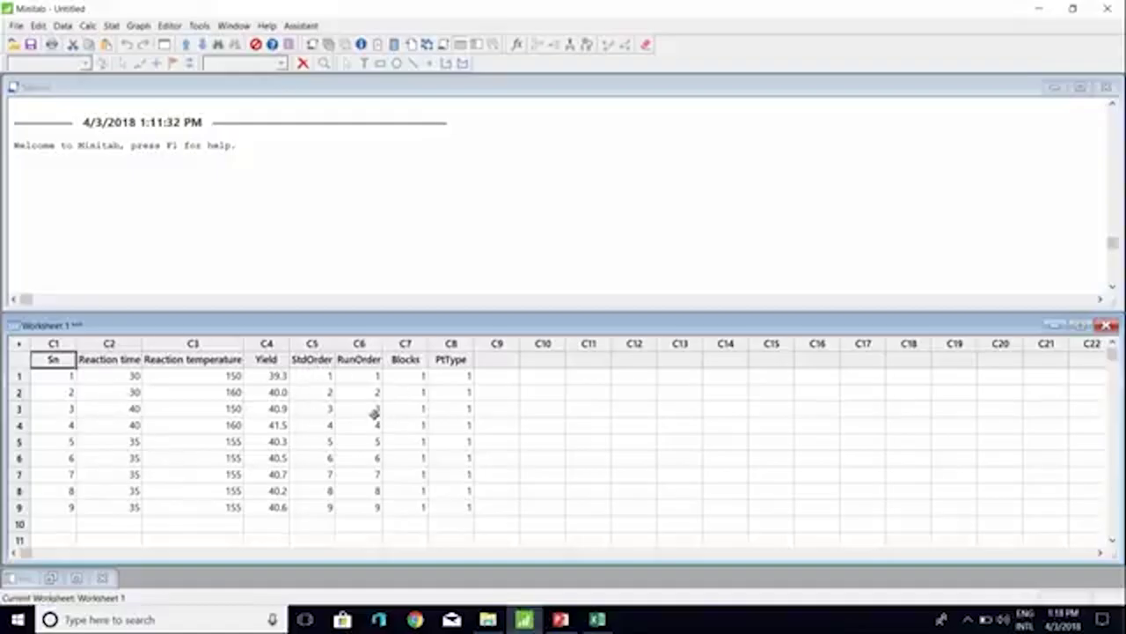
click(328, 366)
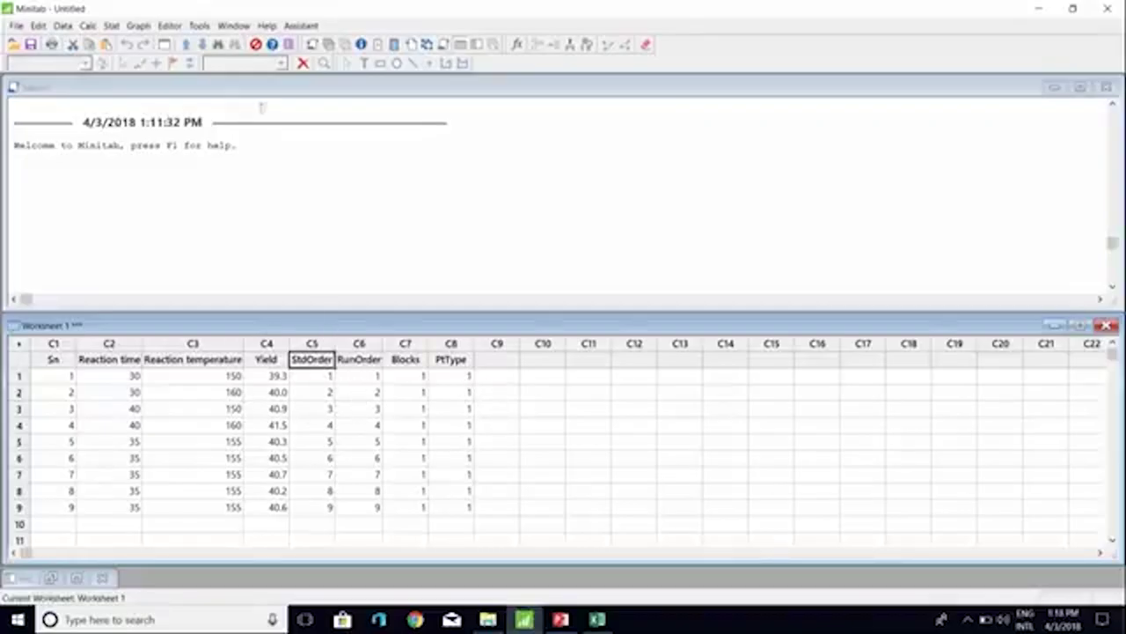
Start analyzing the response surface design with Yield as the response
click(111, 25)
mouse_move(141, 93)
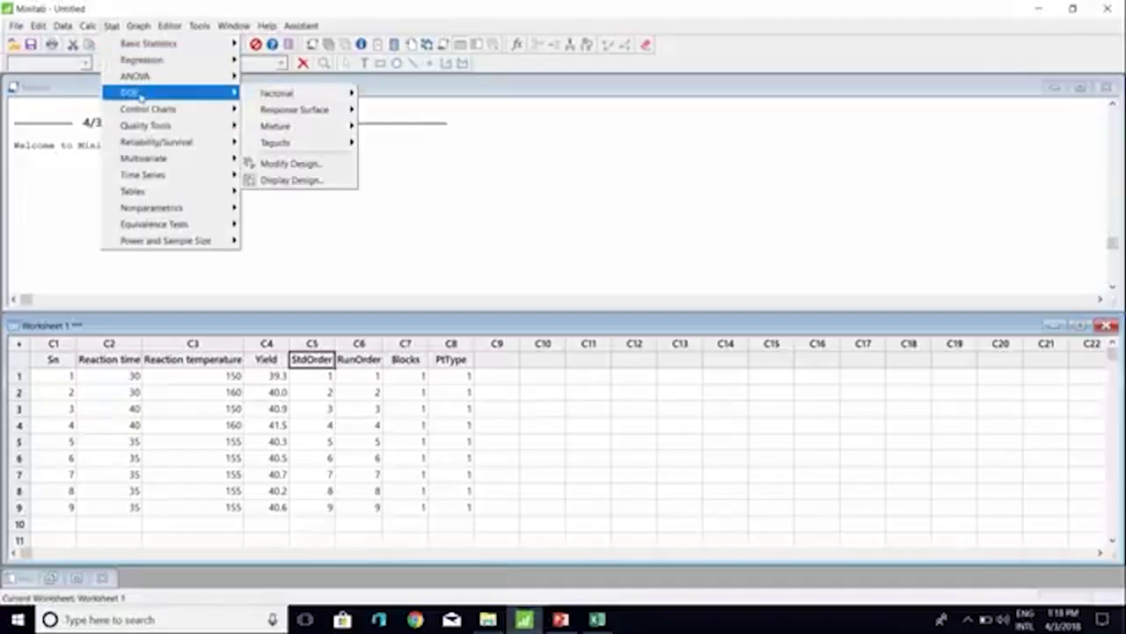
mouse_move(291, 112)
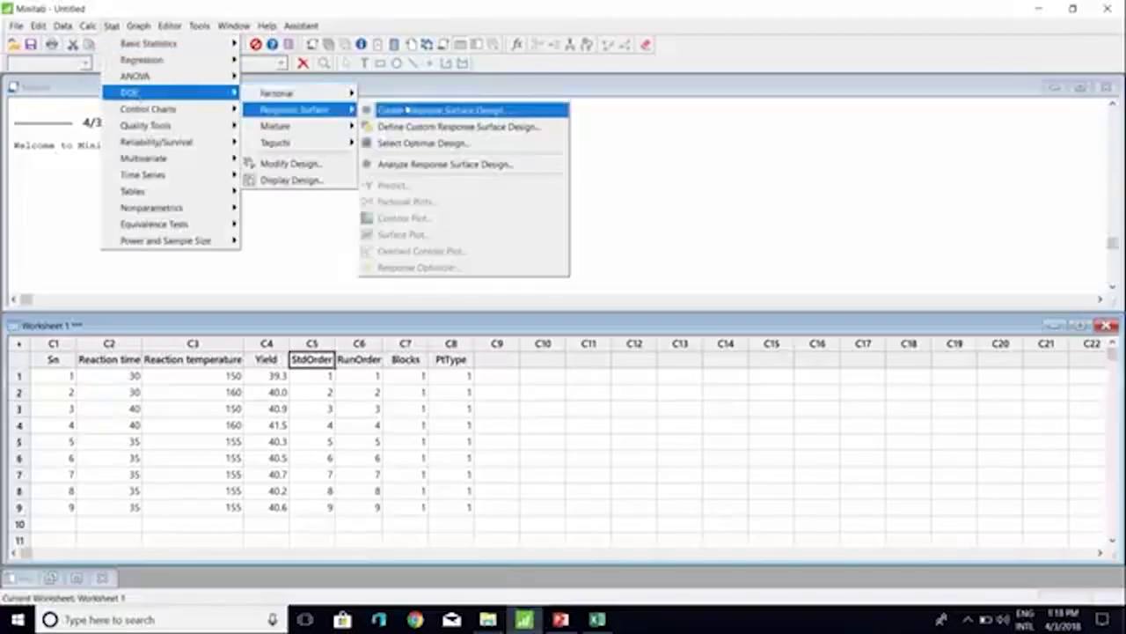
click(448, 166)
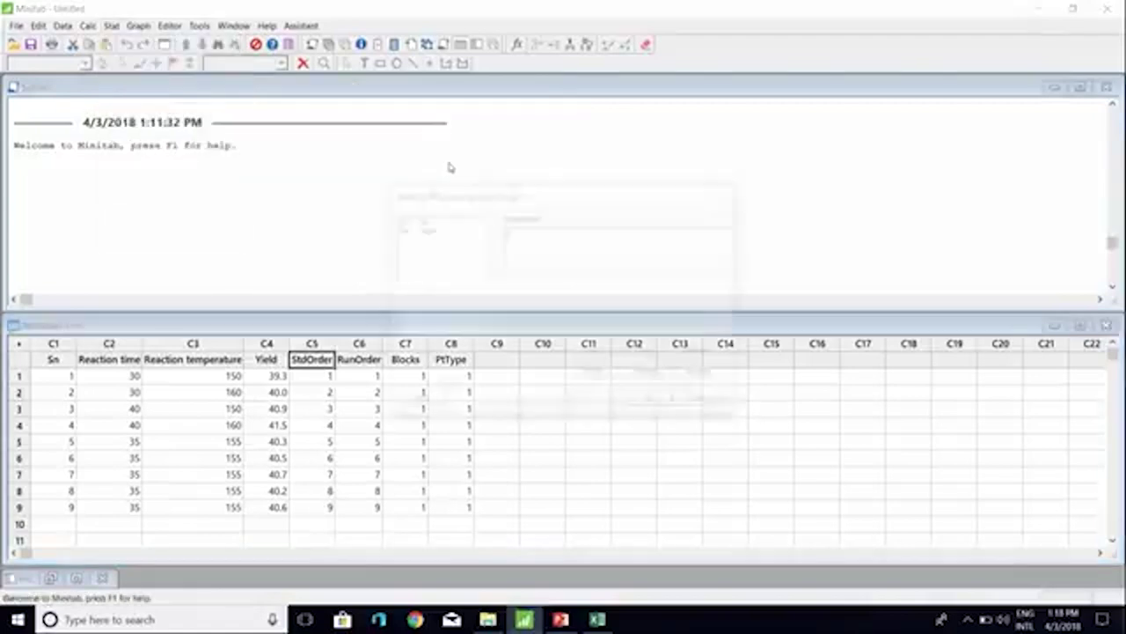
double_click(424, 228)
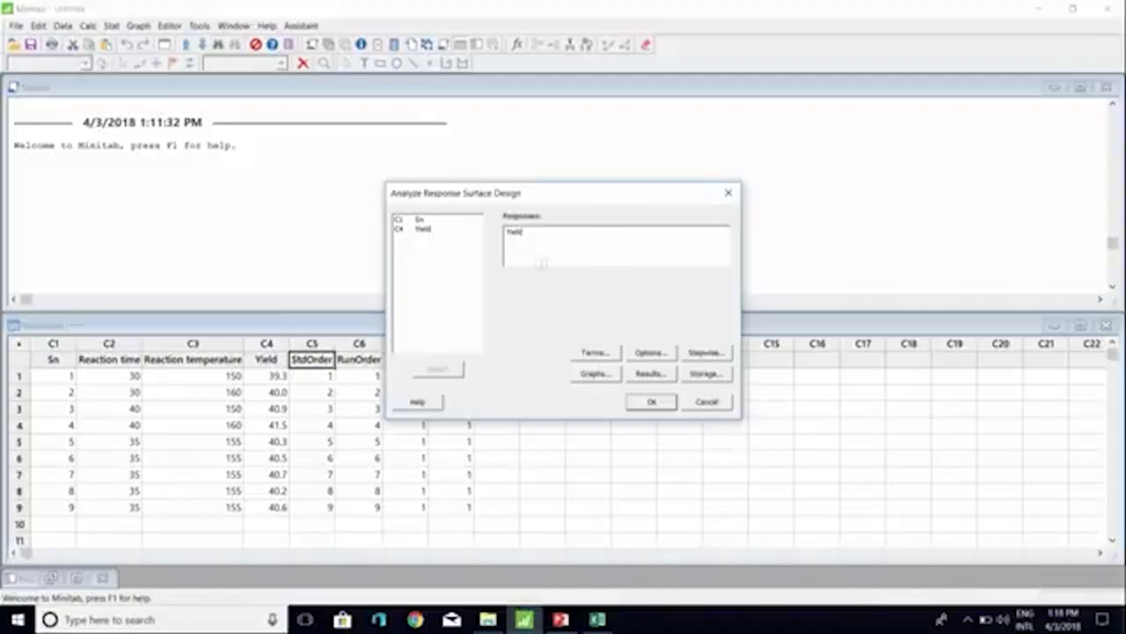
Include the full quadratic terms in the response surface model
click(594, 354)
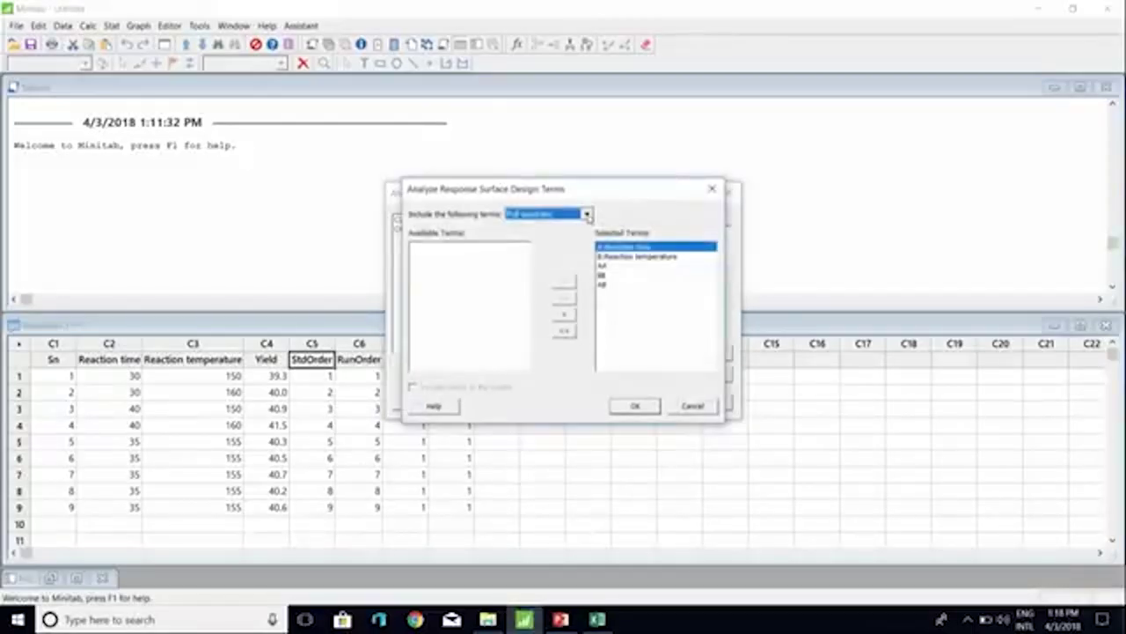
click(586, 217)
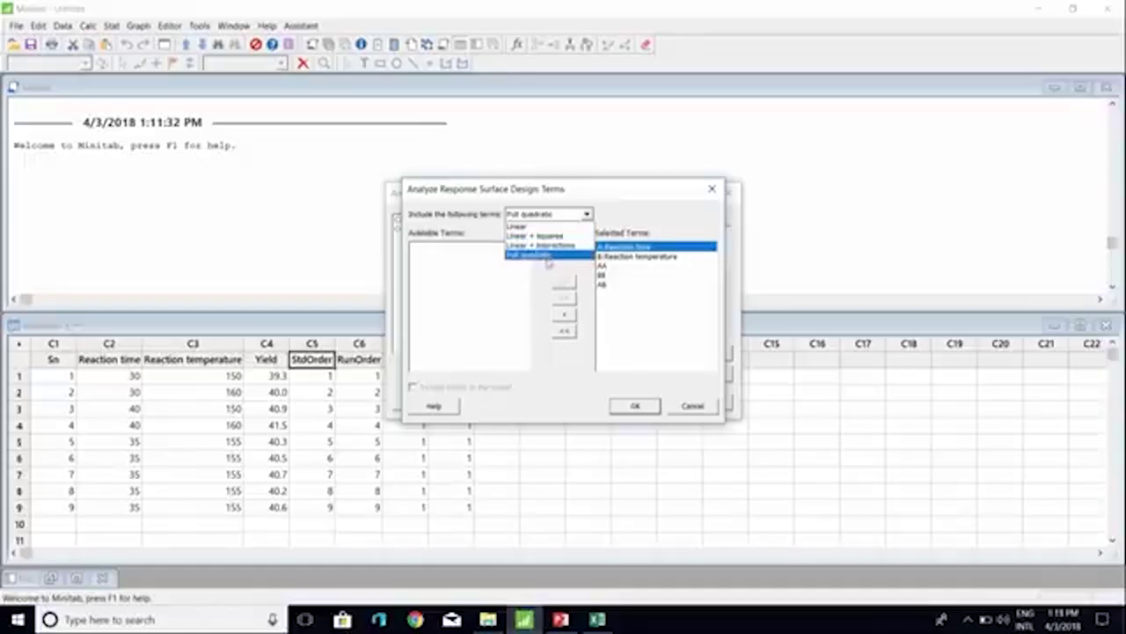
click(555, 255)
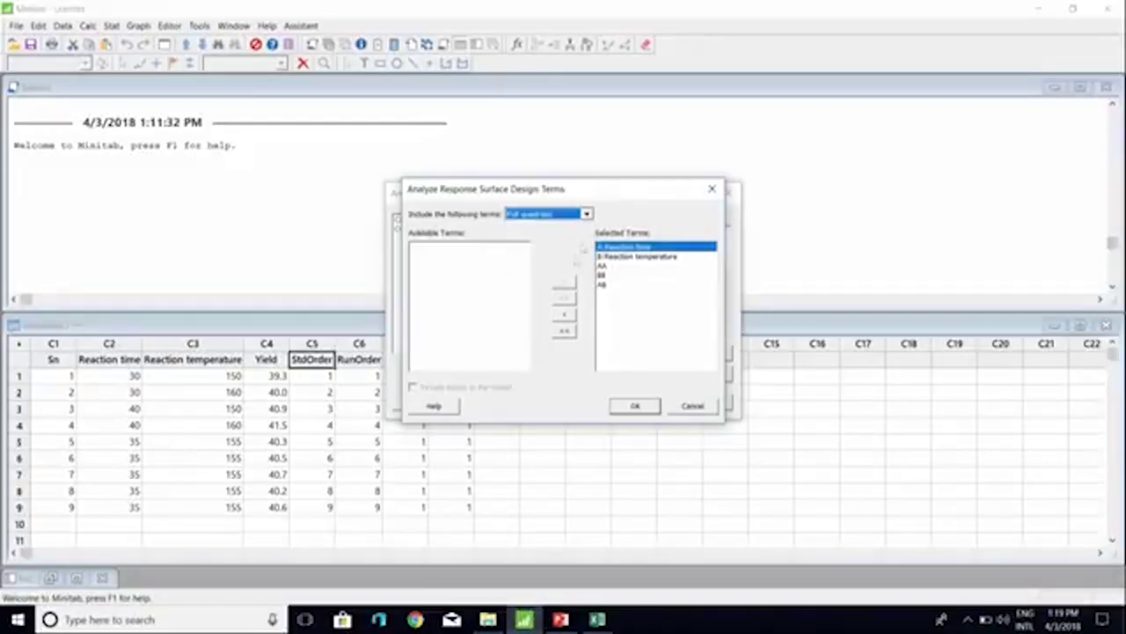
key(Tab)
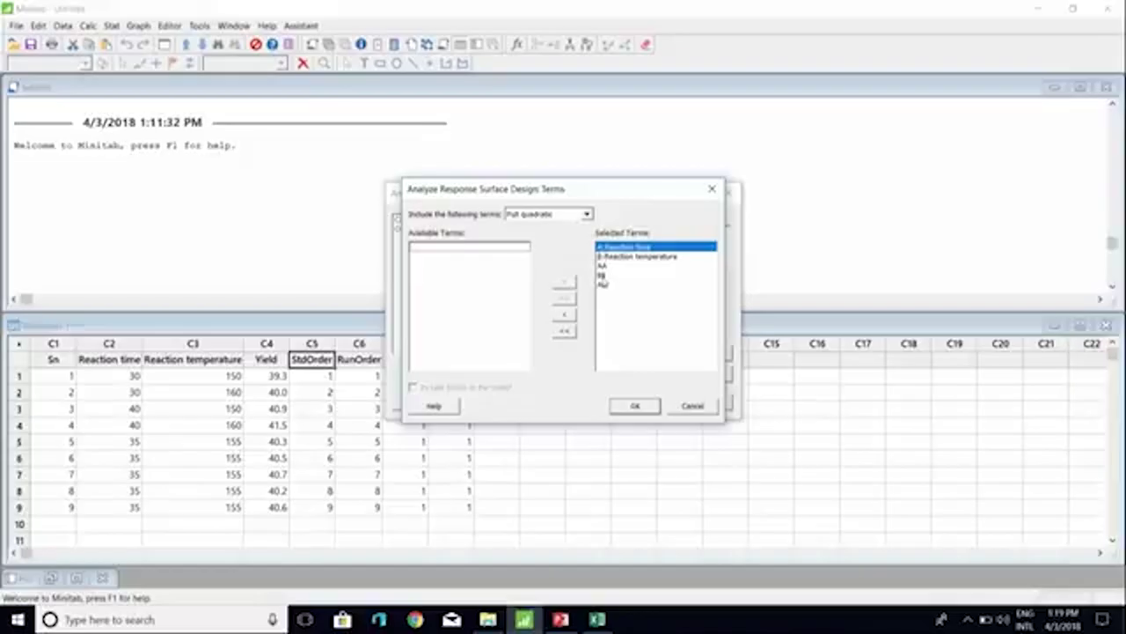
click(630, 406)
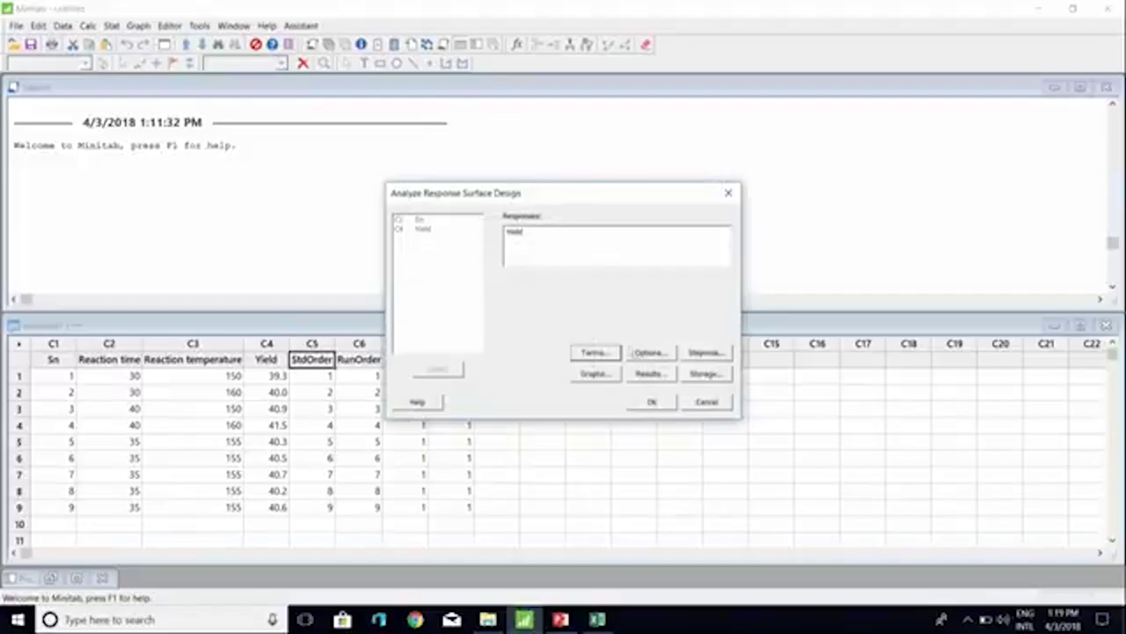
Accept a two-sided 95 confidence level with no Box-Cox transformation, and keep the stepwise method at None
click(655, 355)
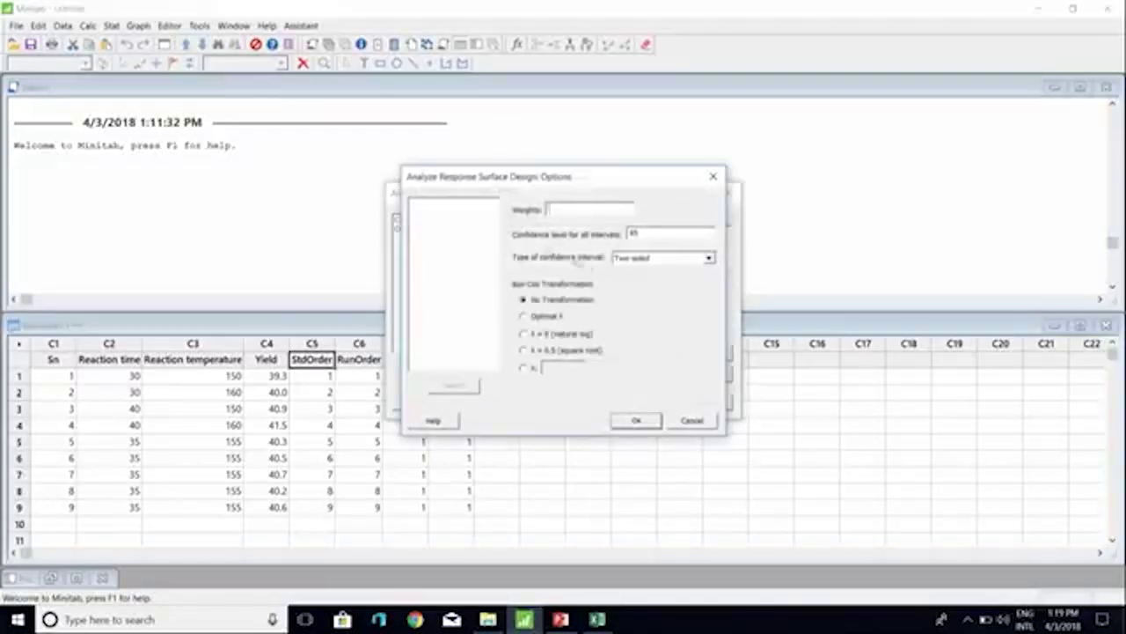
drag(610, 187, 323, 236)
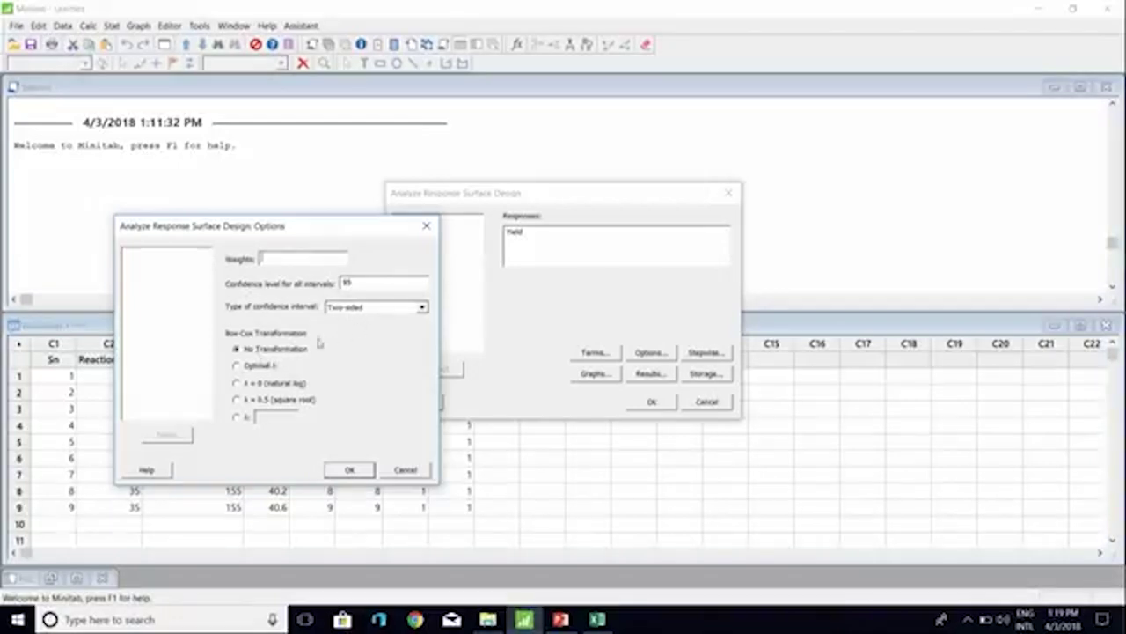
click(339, 468)
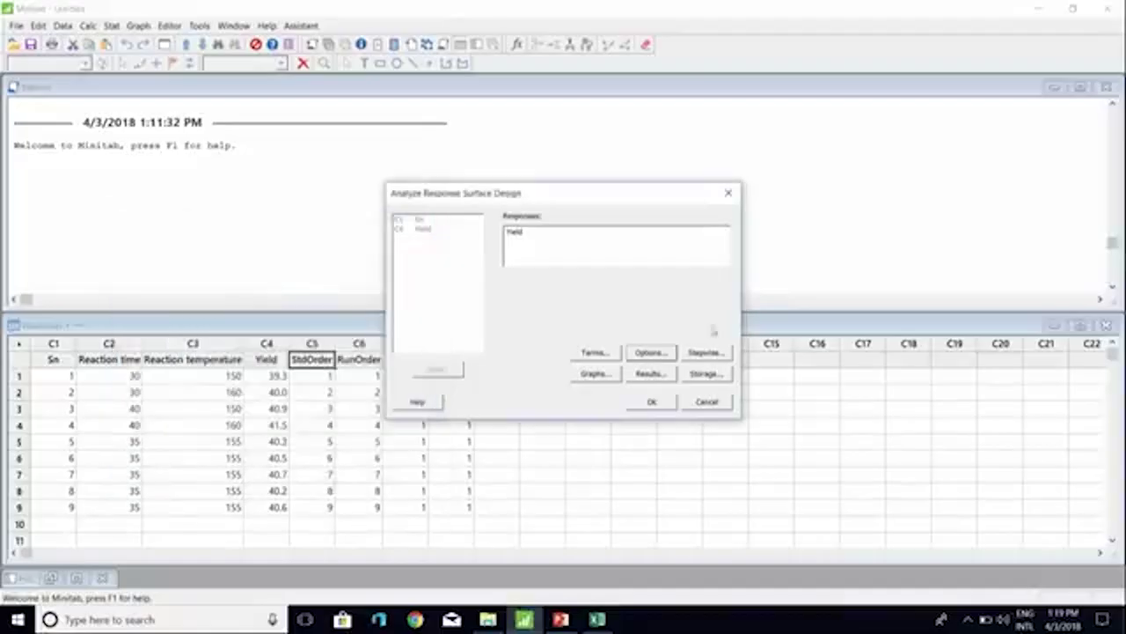
click(697, 354)
drag(601, 116, 235, 106)
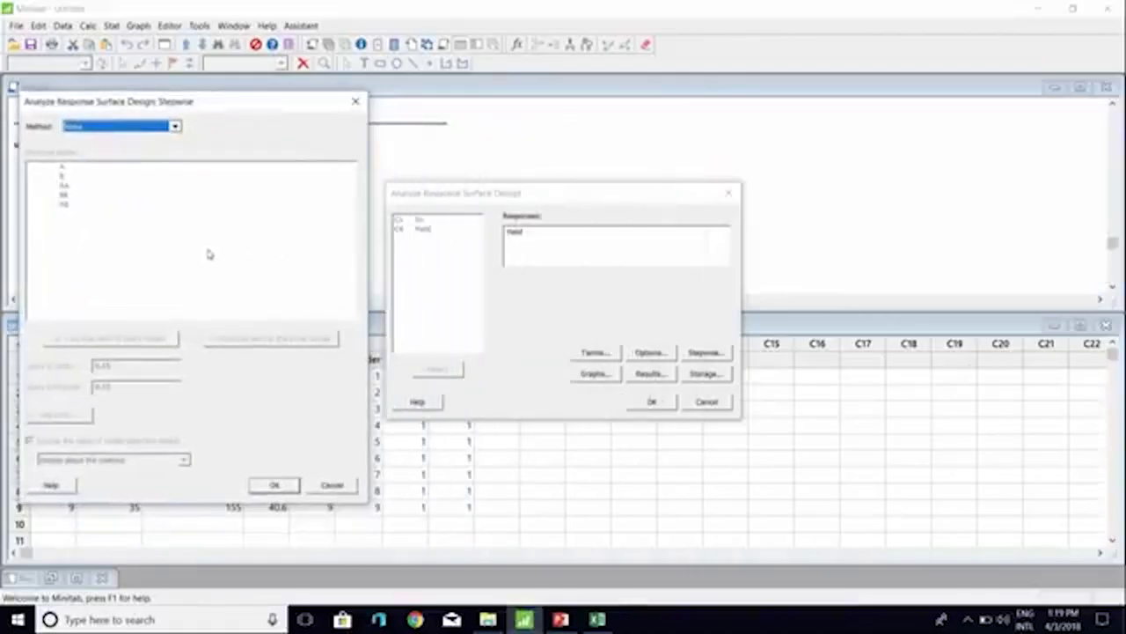
click(275, 485)
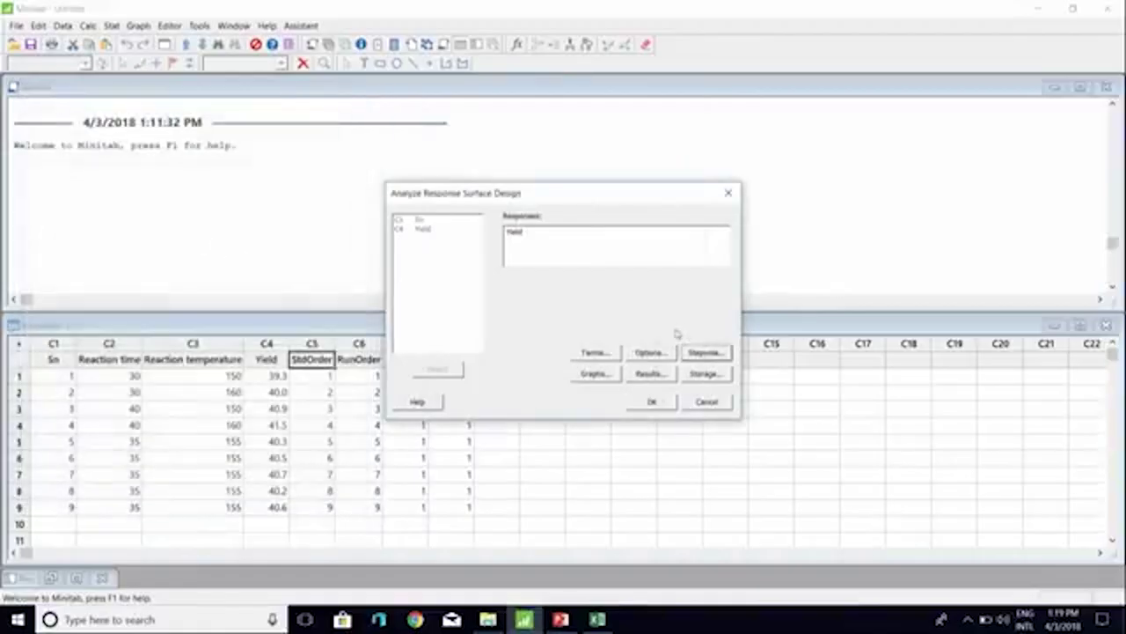
Set the analysis graphs to regular residuals displayed as a four in one residual plot
click(589, 376)
click(589, 224)
click(539, 223)
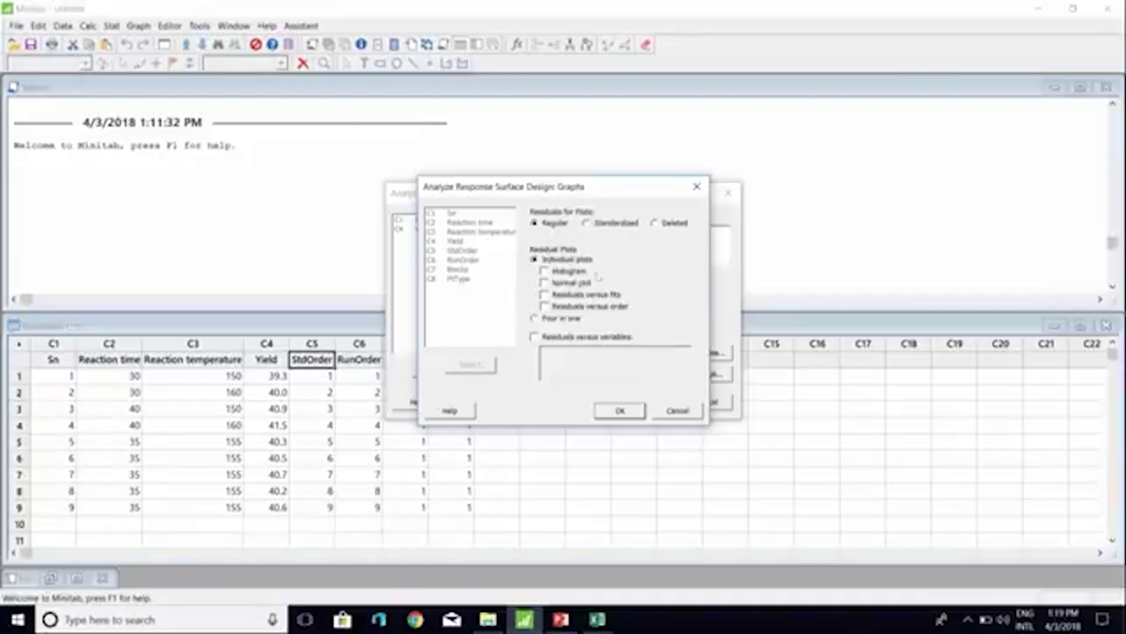
click(536, 319)
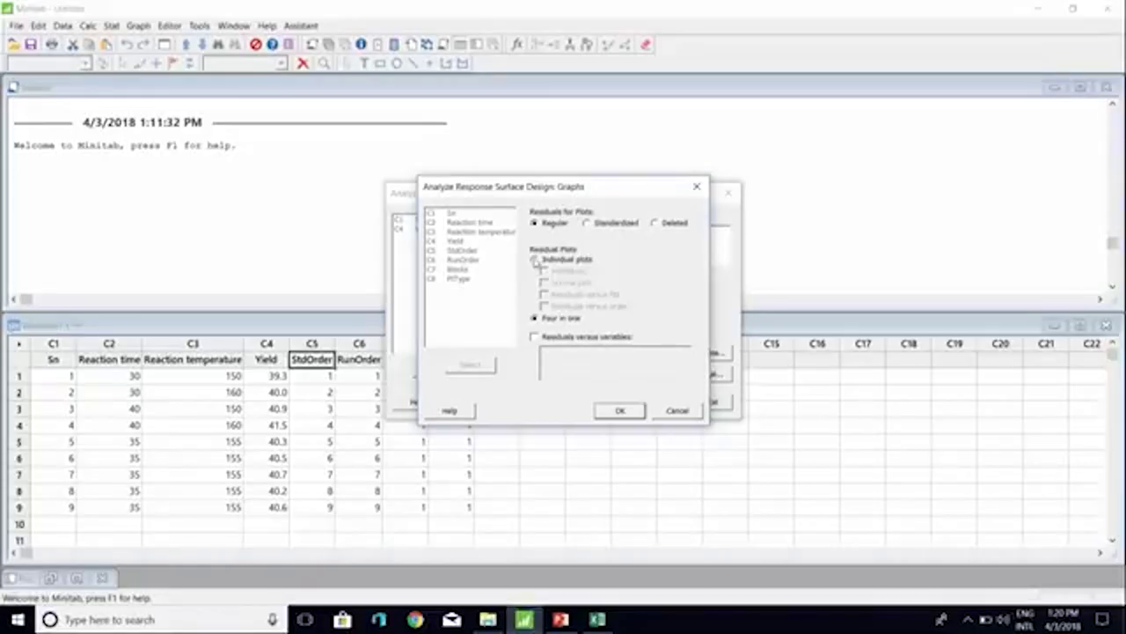
click(535, 259)
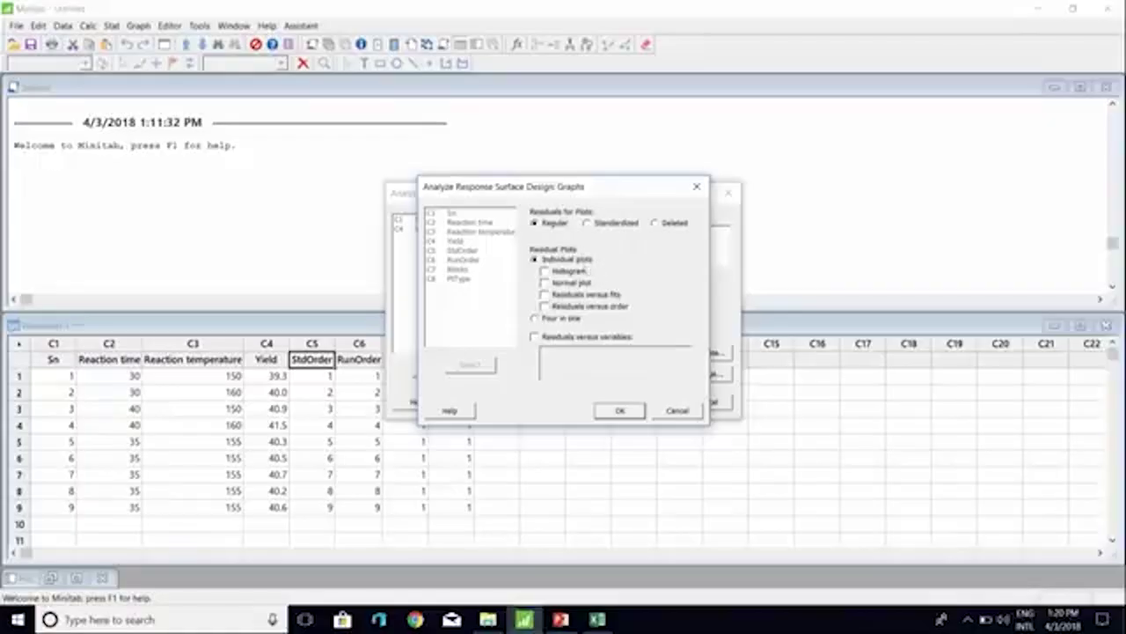
click(534, 318)
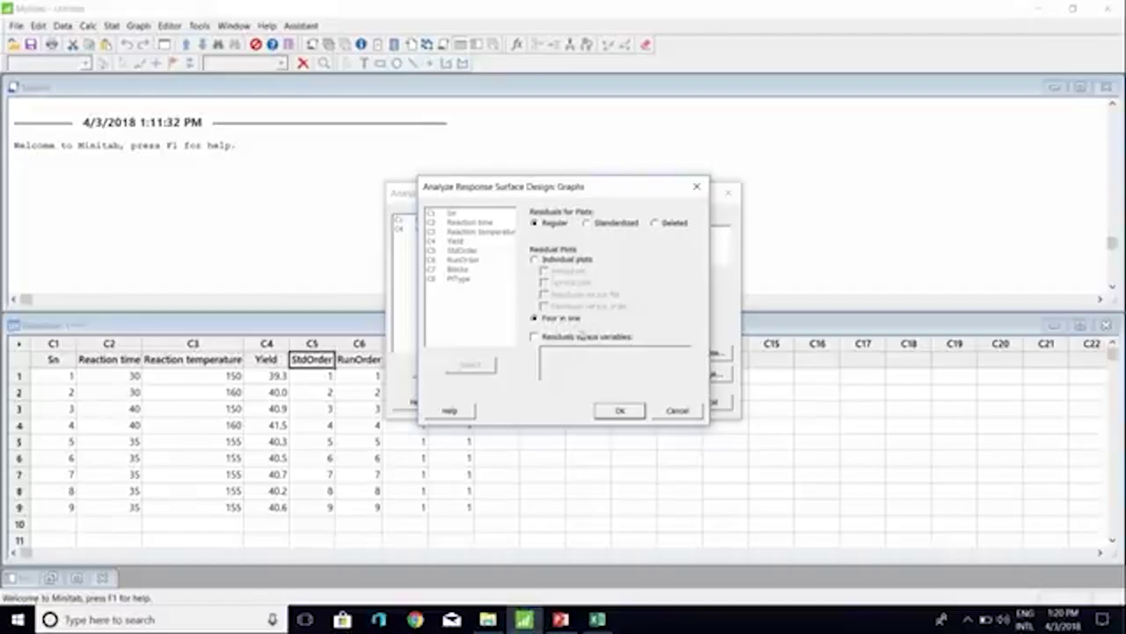
click(617, 411)
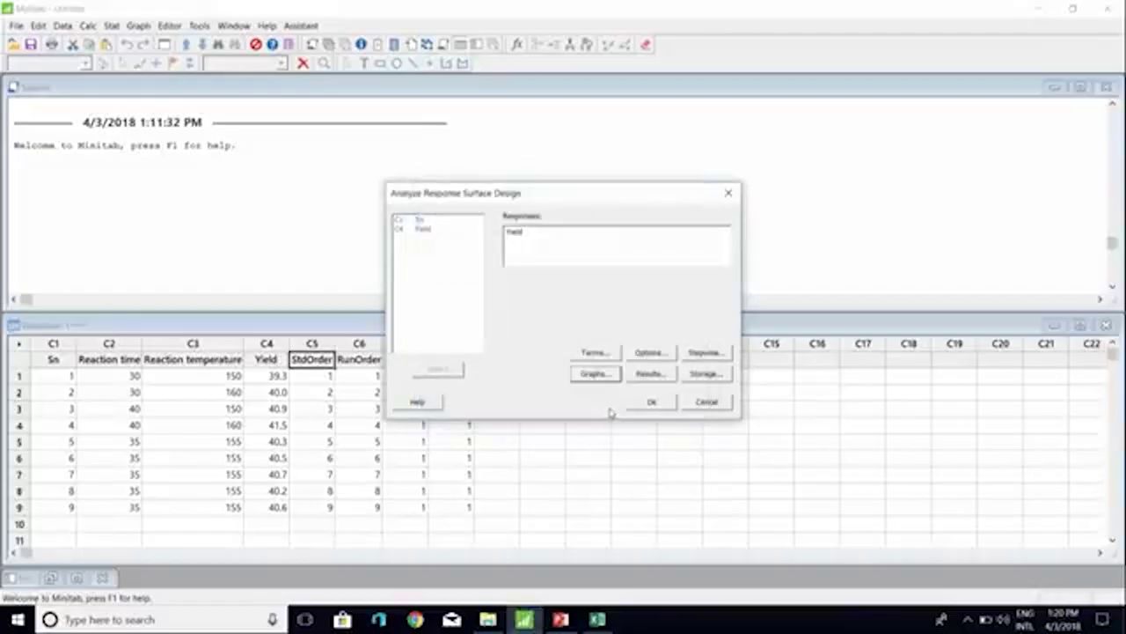
Set the analysis results to display as simple tables, keeping all the result tables included
click(650, 374)
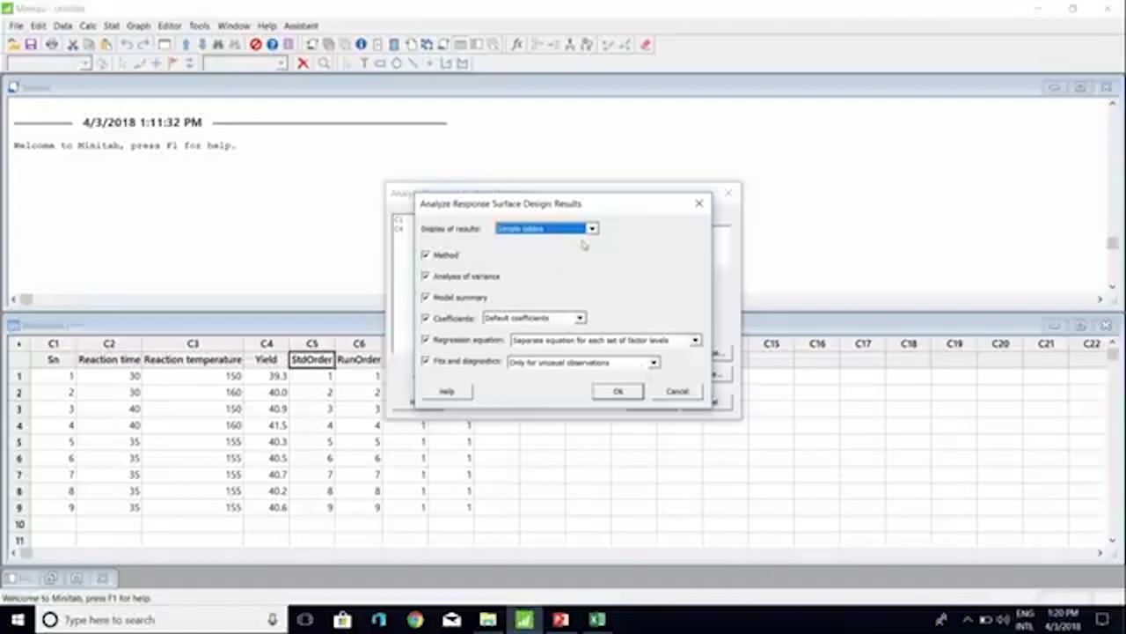
click(591, 228)
click(590, 237)
click(616, 392)
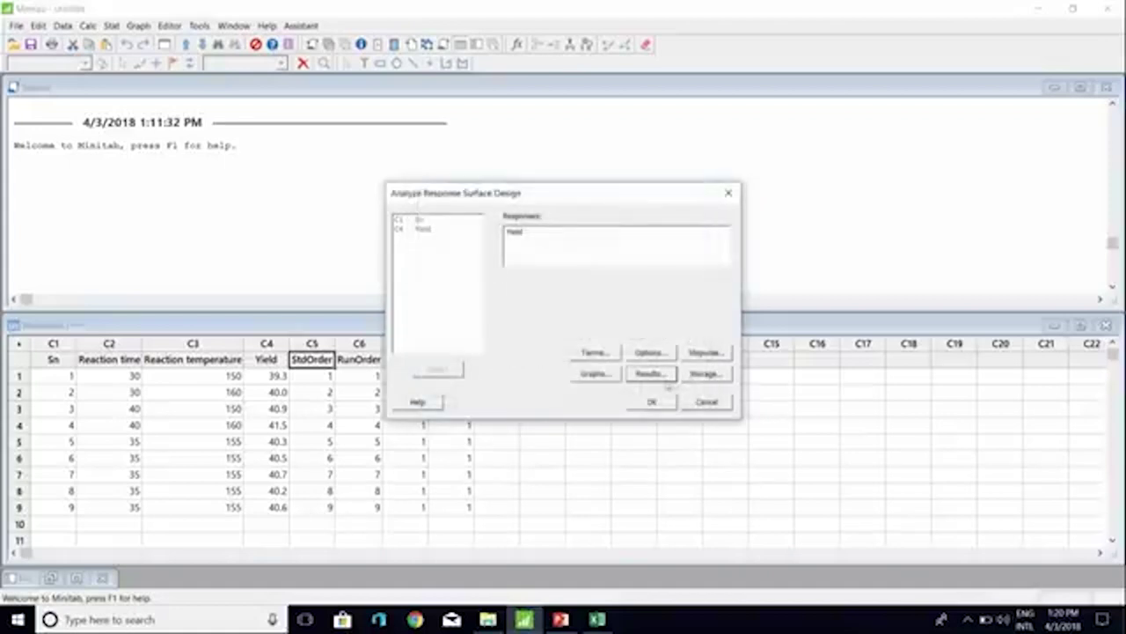
Leave all storage options unselected and run the response surface analysis for Yield
click(704, 373)
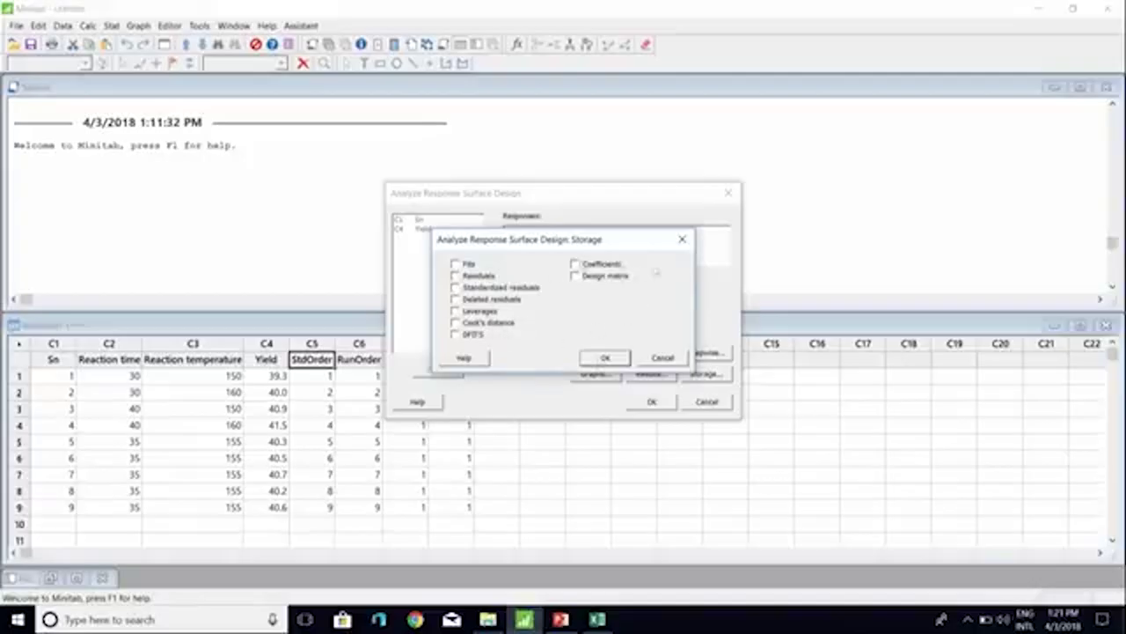
click(606, 358)
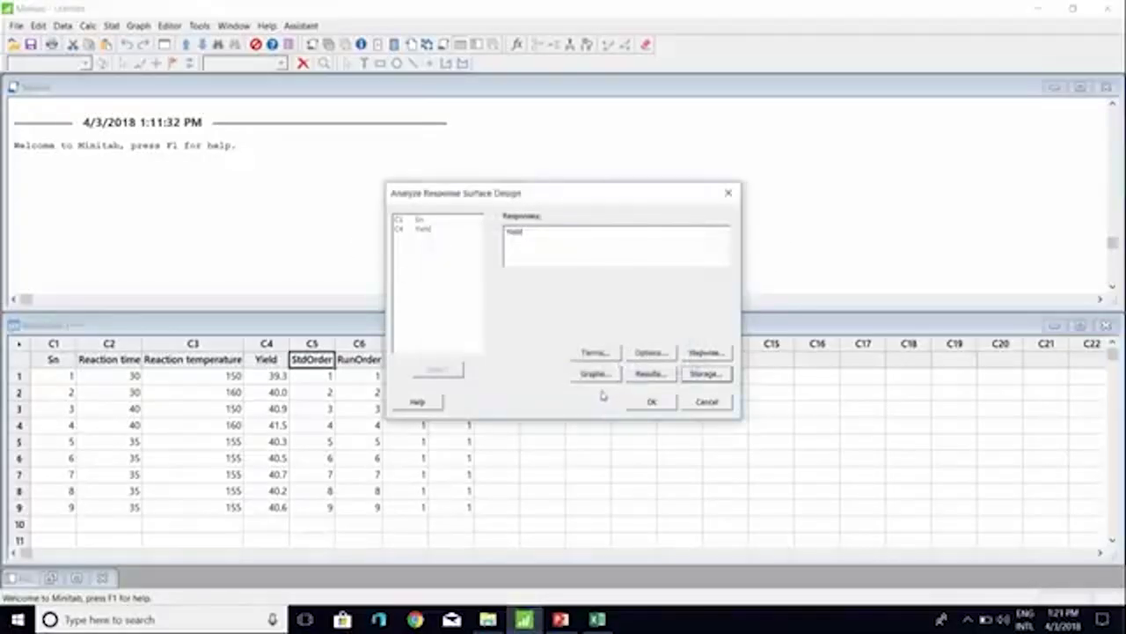
click(651, 402)
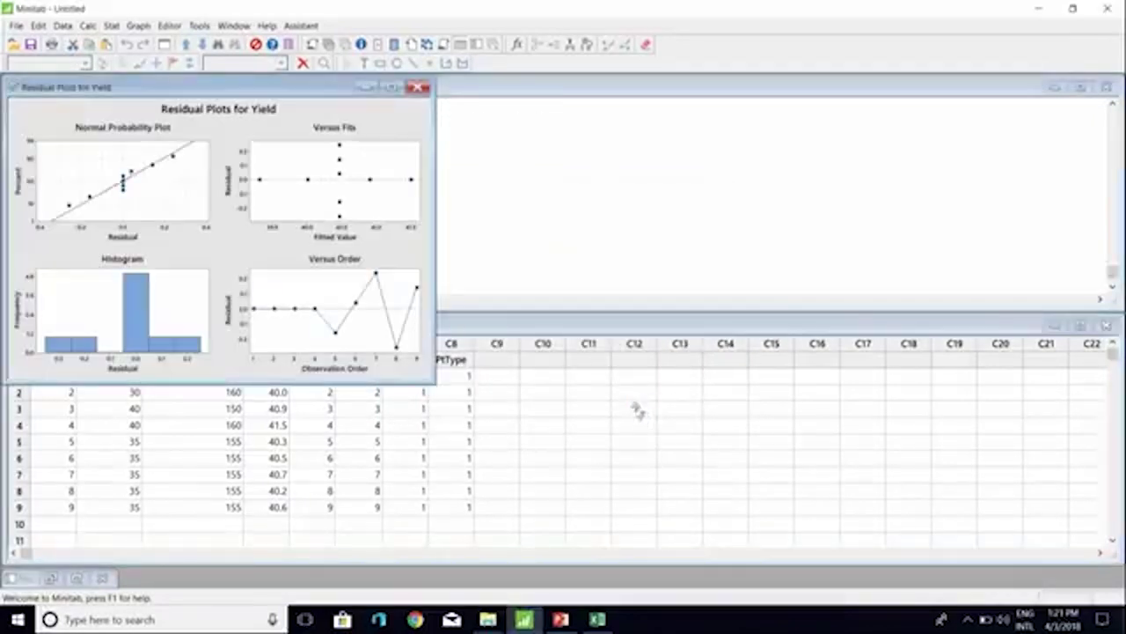
Move and enlarge the Residual Plots for Yield window to inspect its four plots, and minimize it after viewing
drag(246, 89, 867, 115)
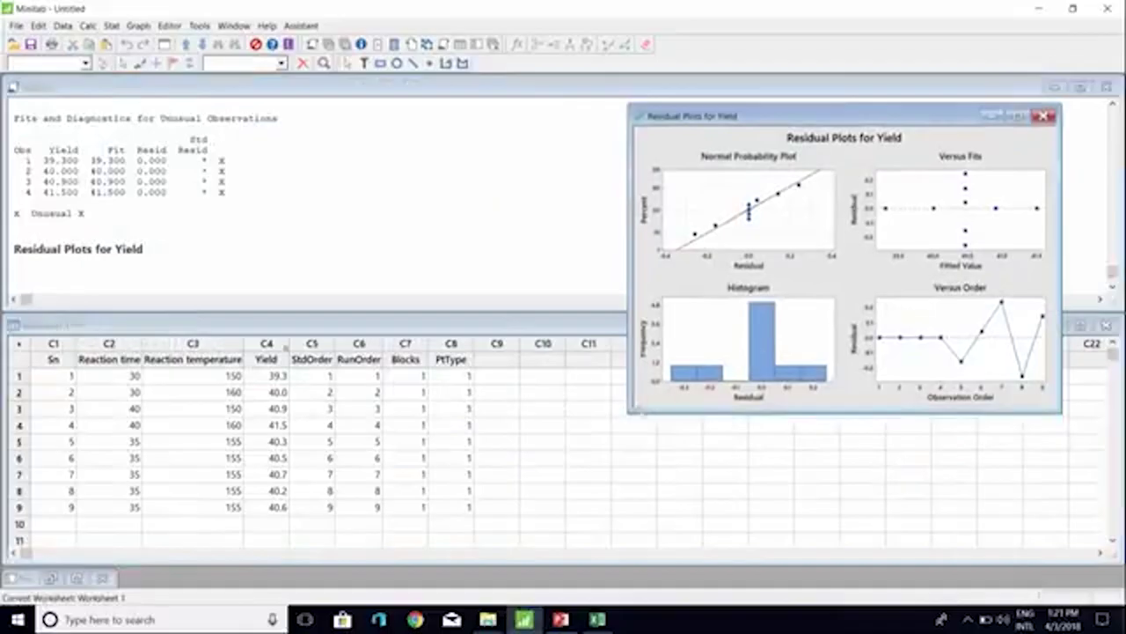
drag(628, 412, 530, 476)
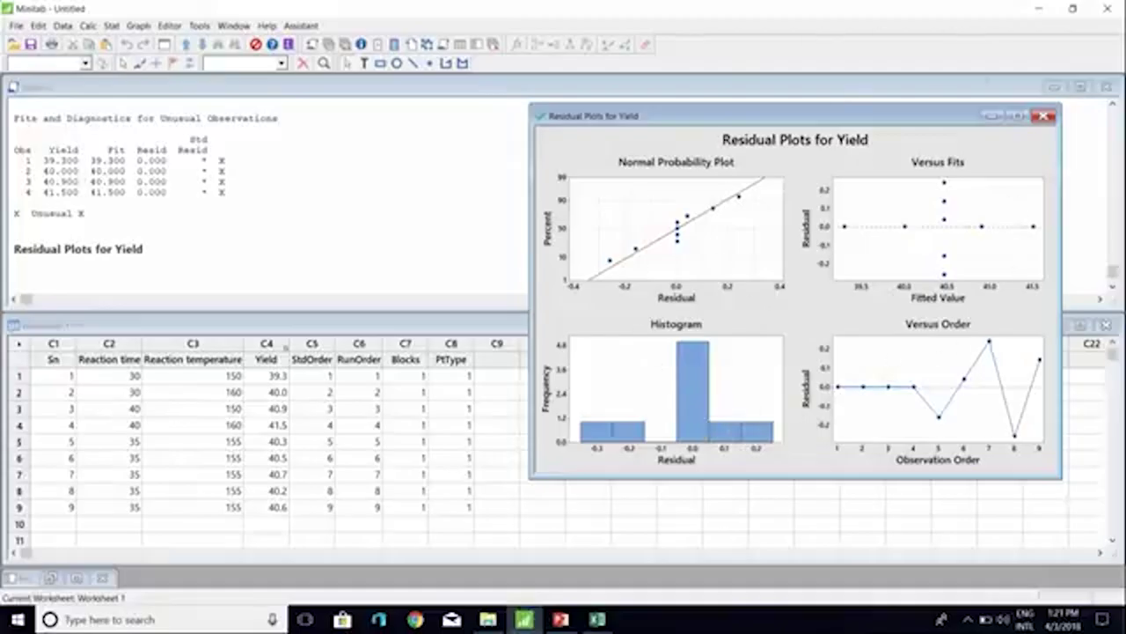
click(992, 115)
Maximize the Session window and go to the start of the response surface regression output for Yield
click(473, 212)
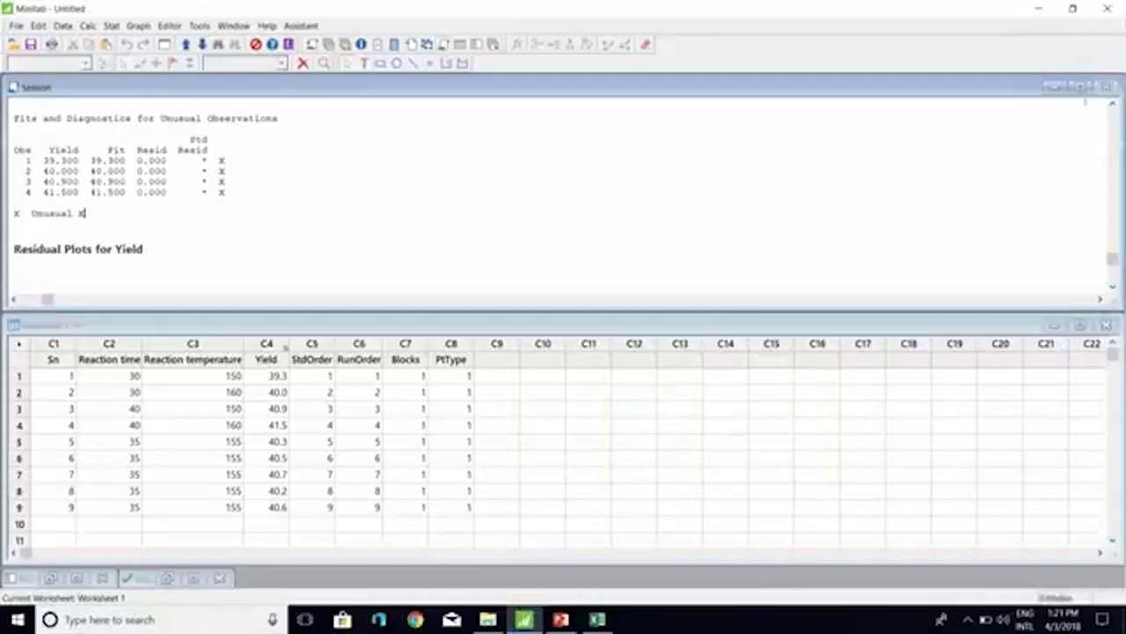
click(1081, 86)
scroll(615, 245, up, 10)
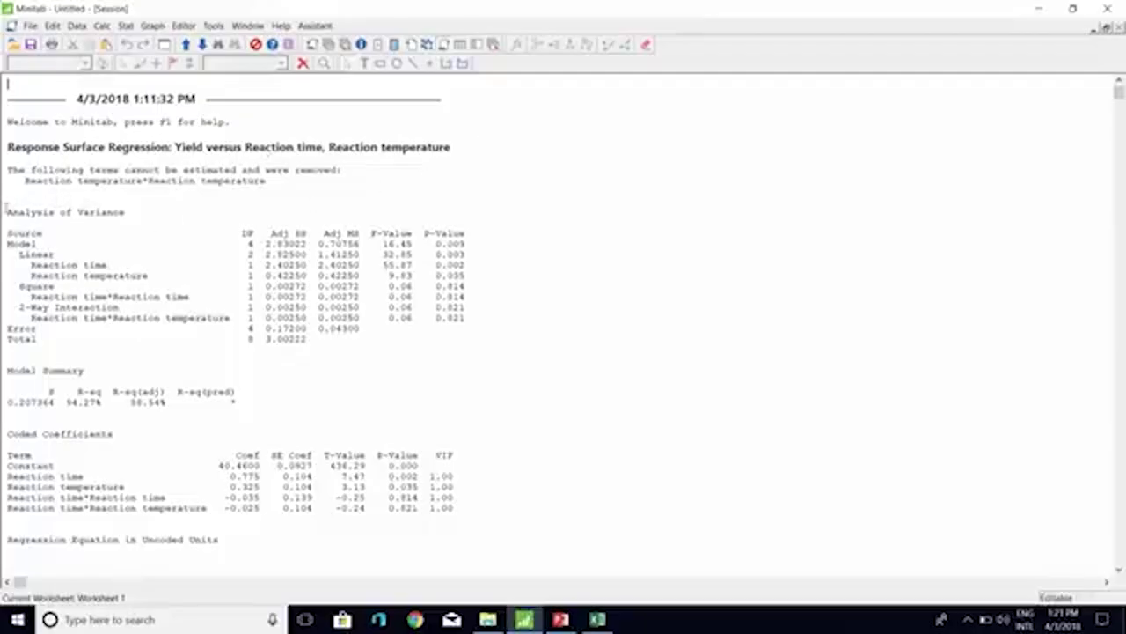
Examine the Analysis of Variance table, checking the degrees of freedom for the model, linear terms, error and total
drag(6, 208, 133, 215)
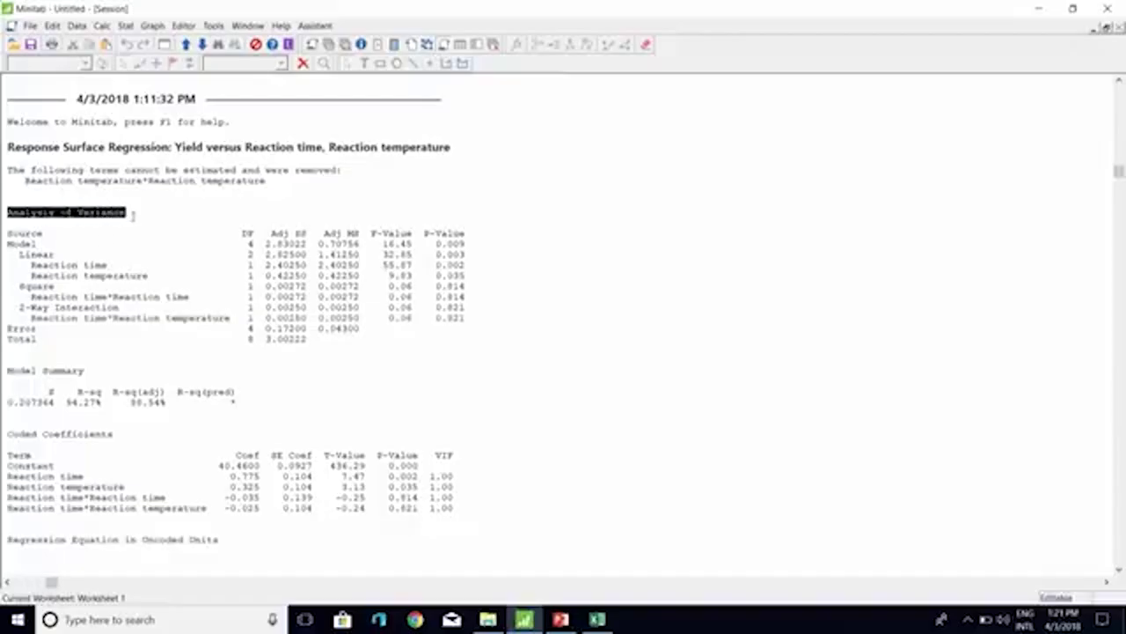
click(42, 243)
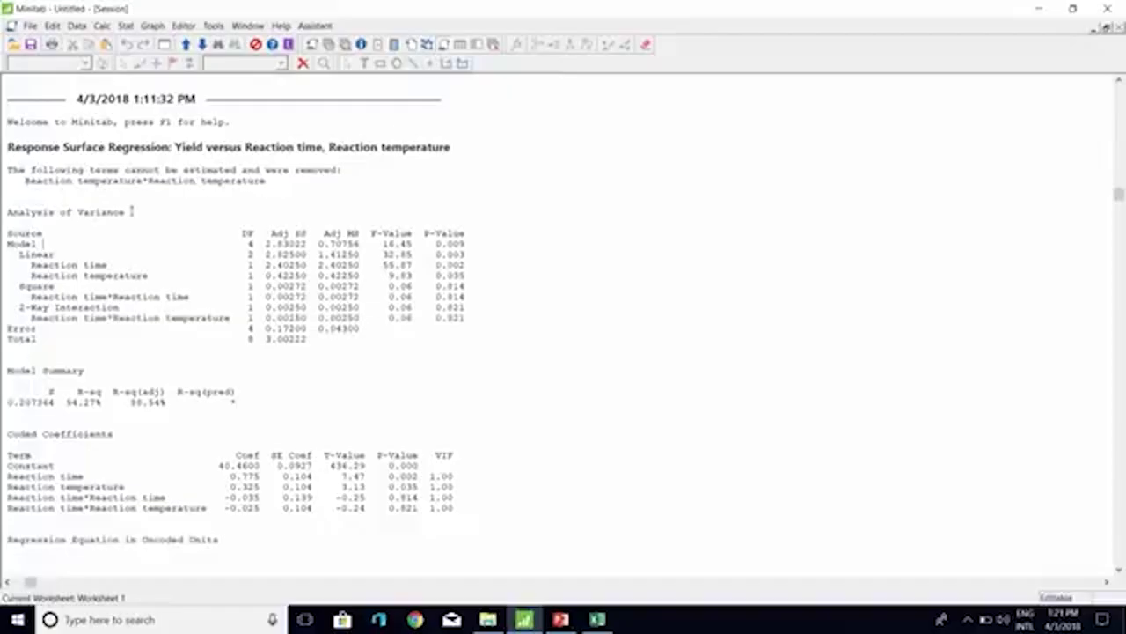
drag(14, 243, 43, 255)
drag(243, 244, 283, 247)
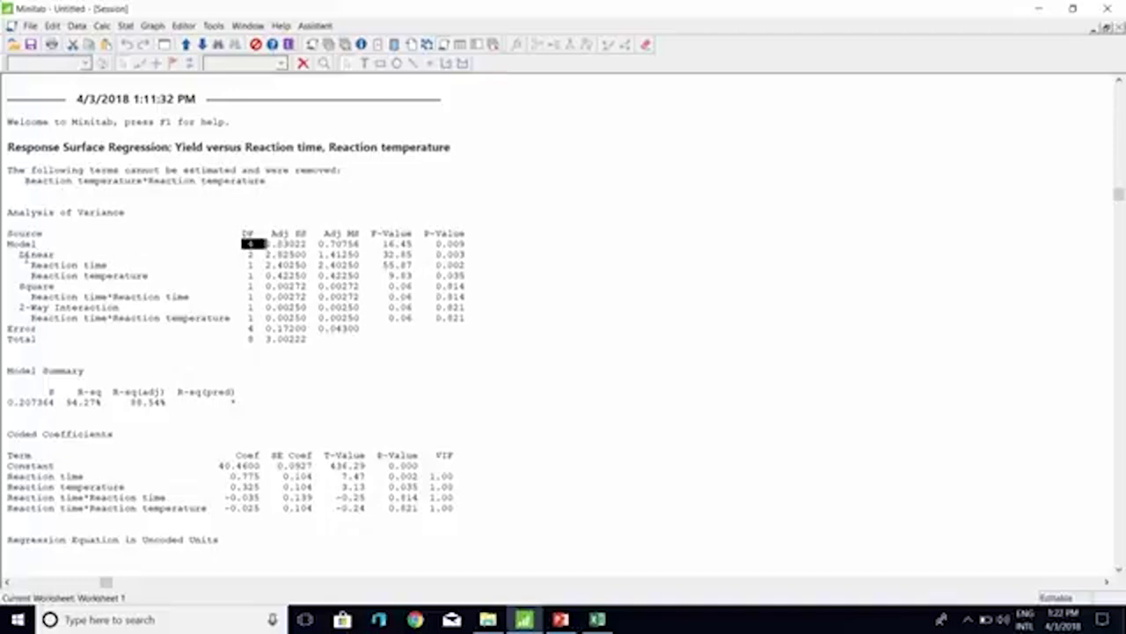
drag(20, 255, 250, 254)
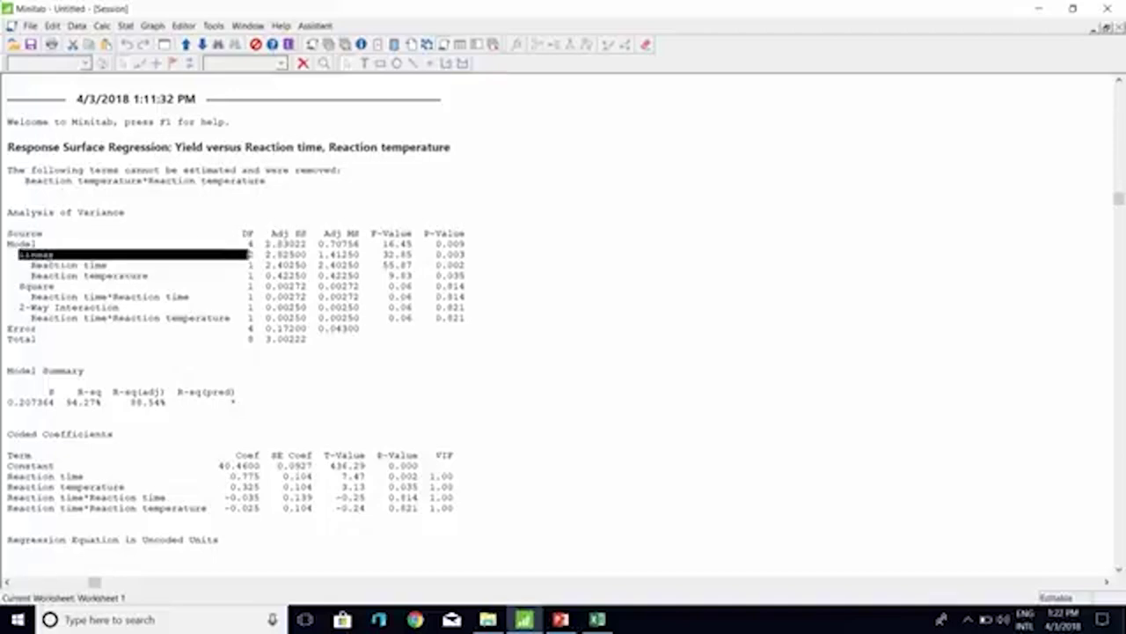
double_click(55, 275)
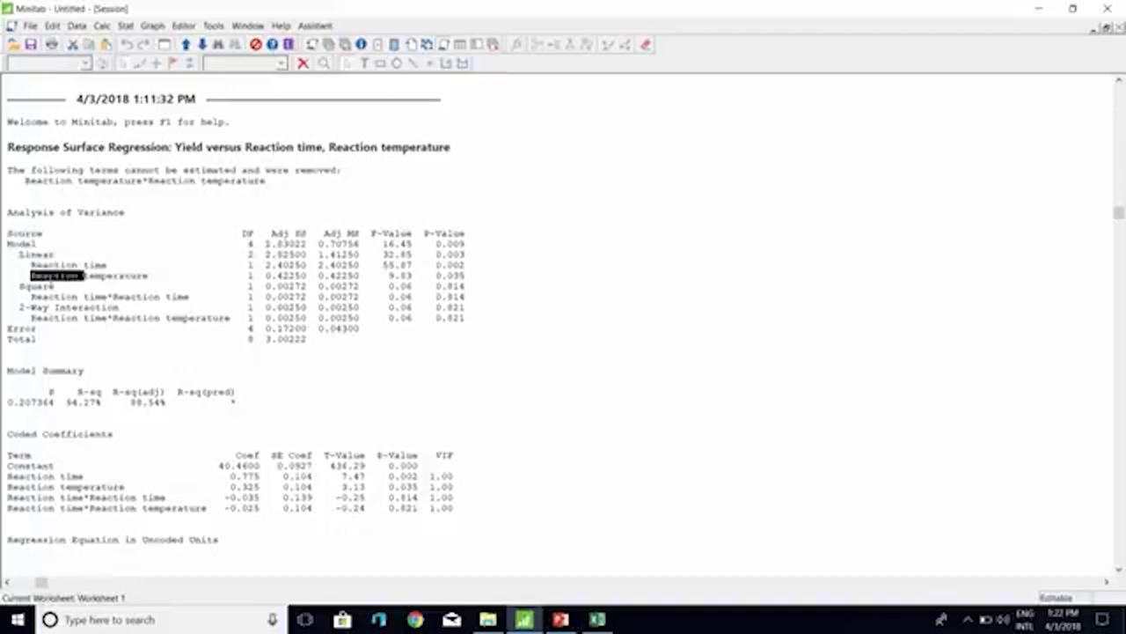
click(103, 264)
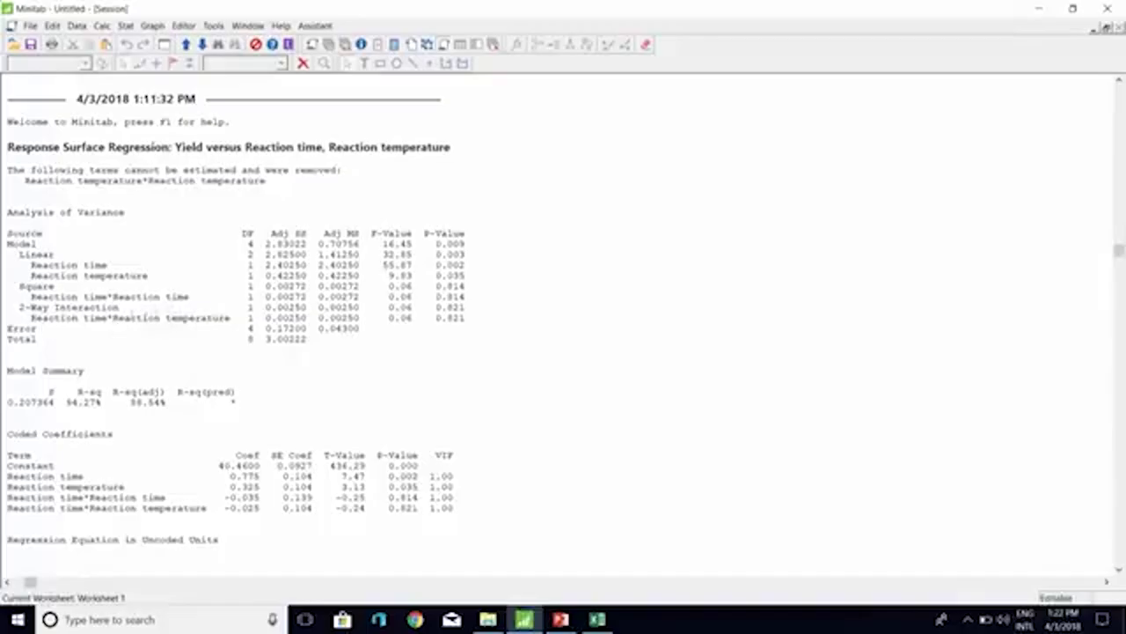
drag(16, 330, 253, 340)
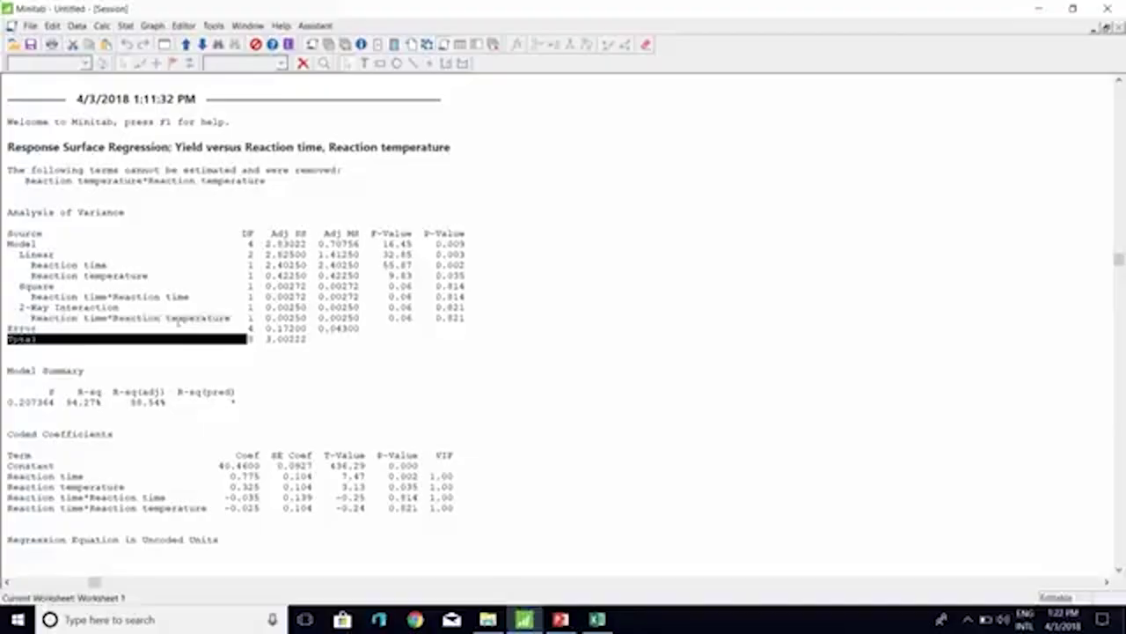
click(192, 236)
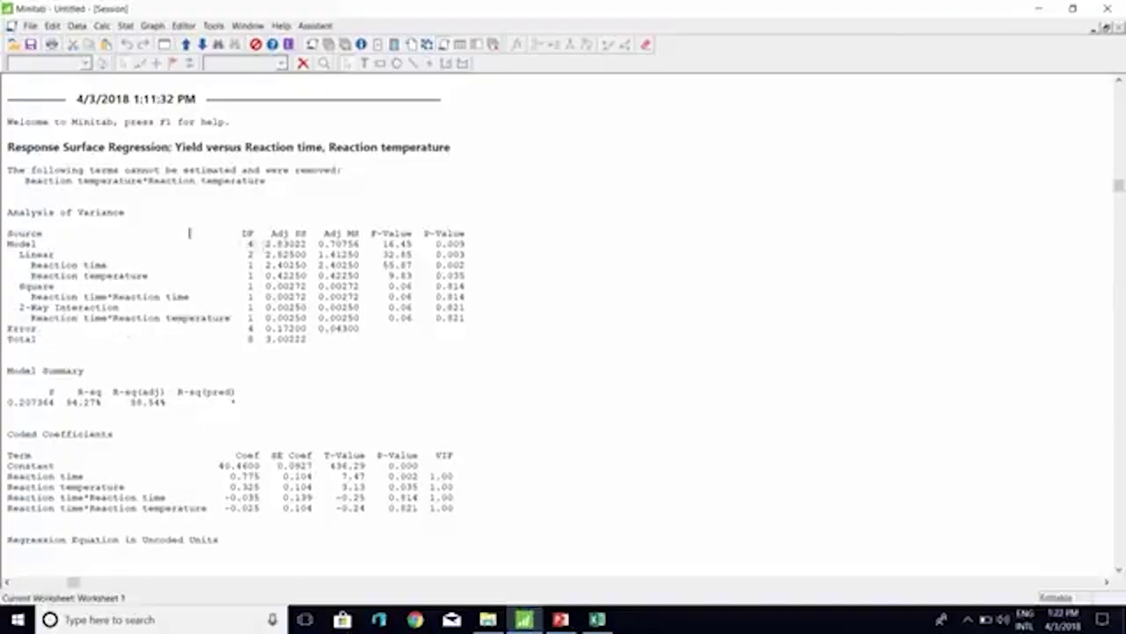